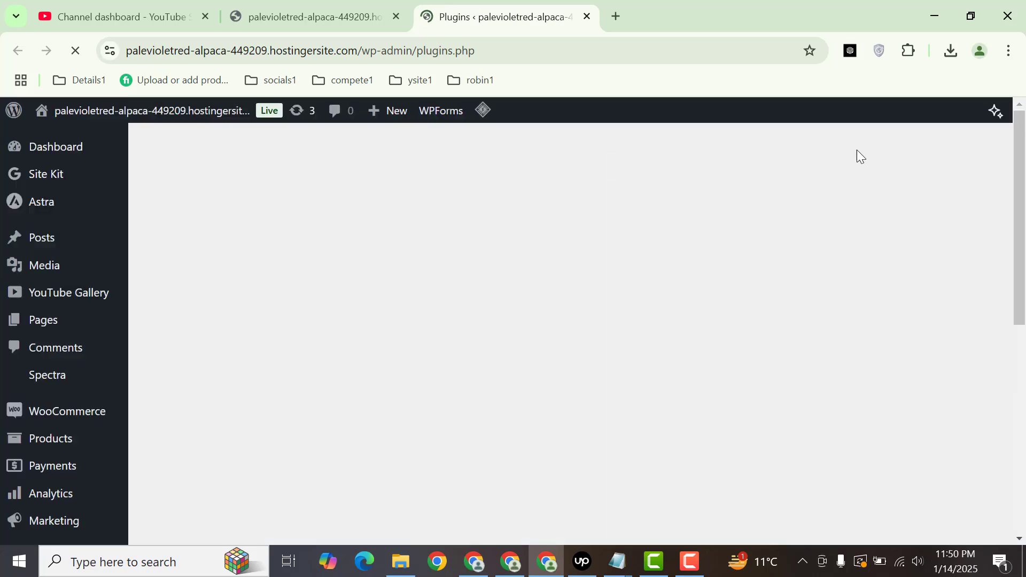
Create a new page in the WordPress site and title it "Blog Post Grid".
{"action": "left_click_drag", "start_coordinate": [1025, 157], "coordinate": [1025, 344]}
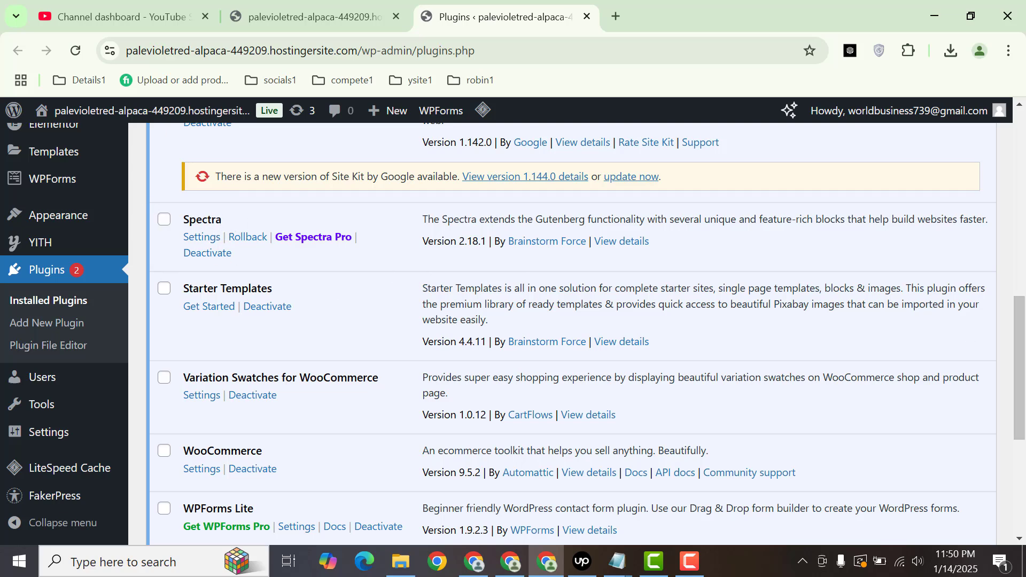
{"action": "mouse_move", "coordinate": [385, 112]}
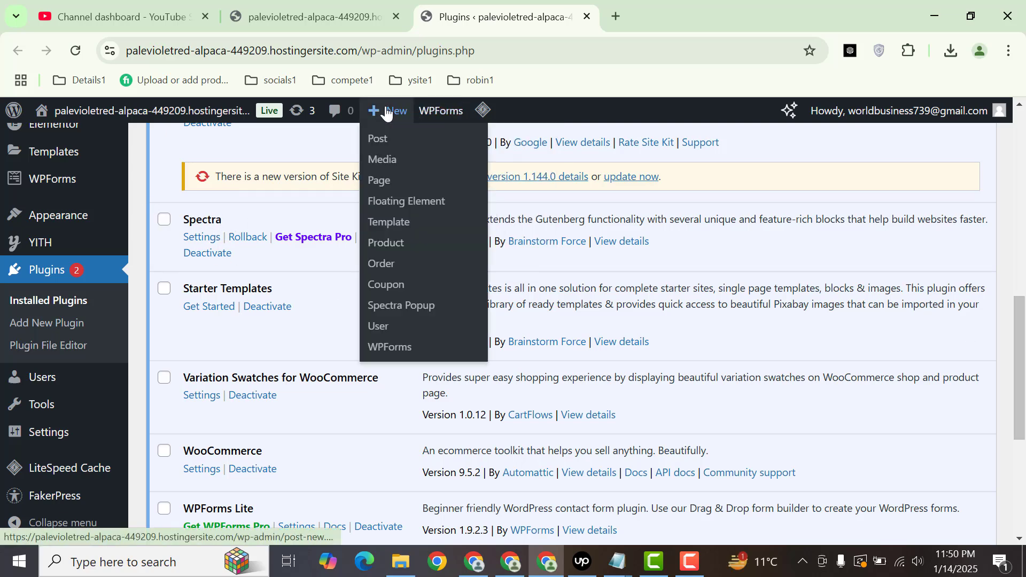
{"action": "left_click", "coordinate": [385, 189]}
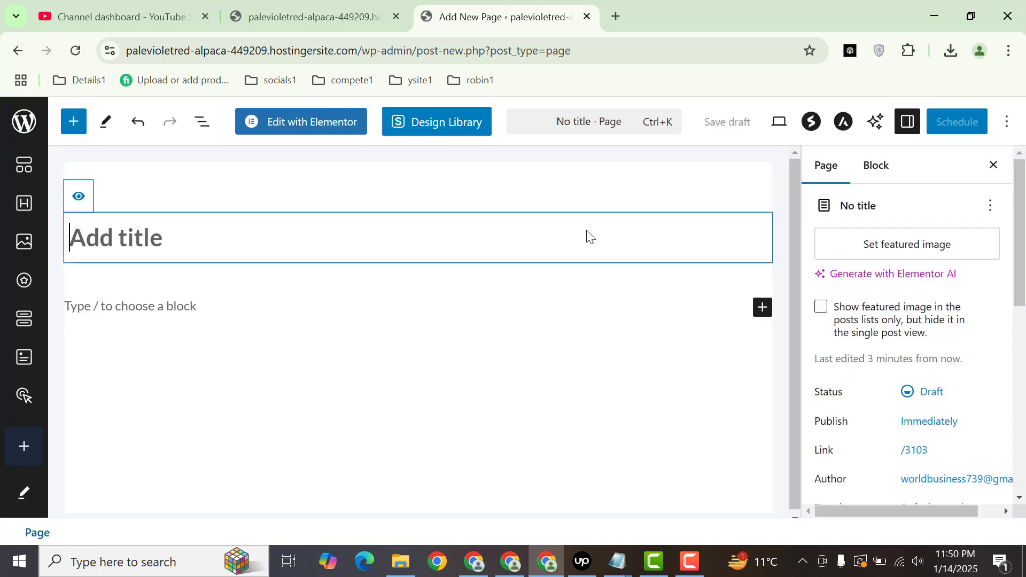
{"action": "type", "text": "Blog P"}
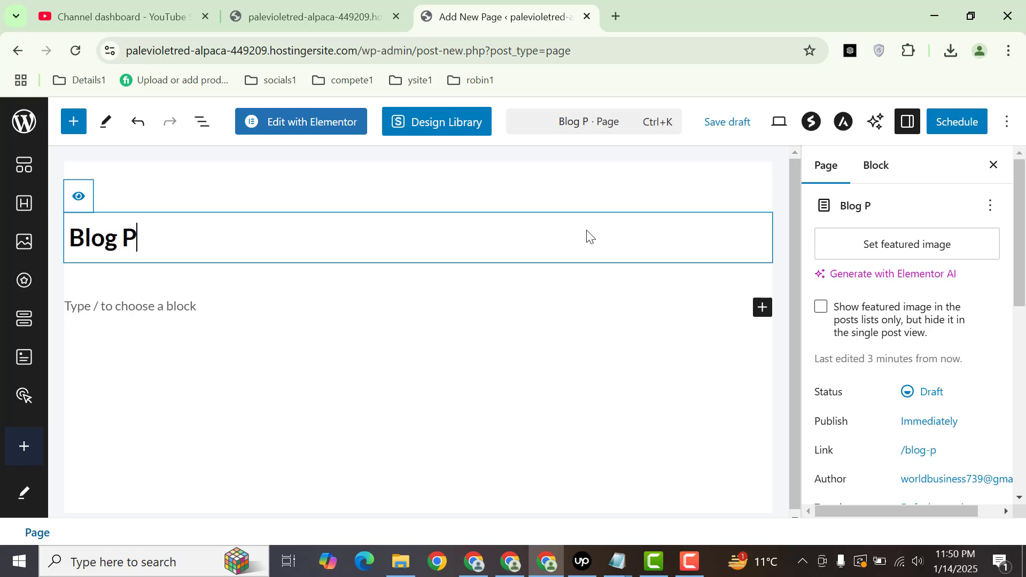
{"action": "type", "text": "ost Grid"}
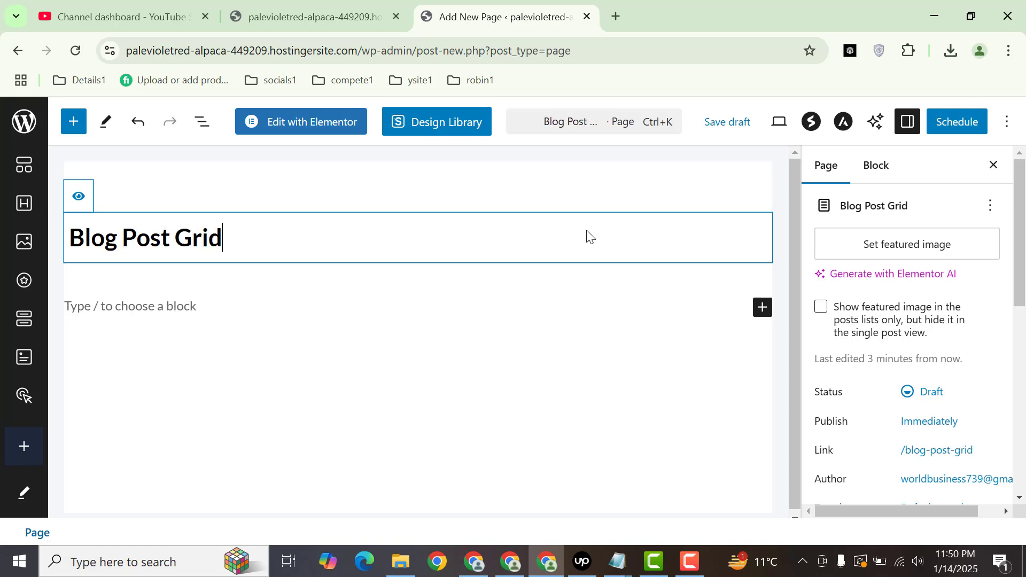
Add a Spectra Container block with the single-column layout below the page title.
{"action": "left_click", "coordinate": [87, 122]}
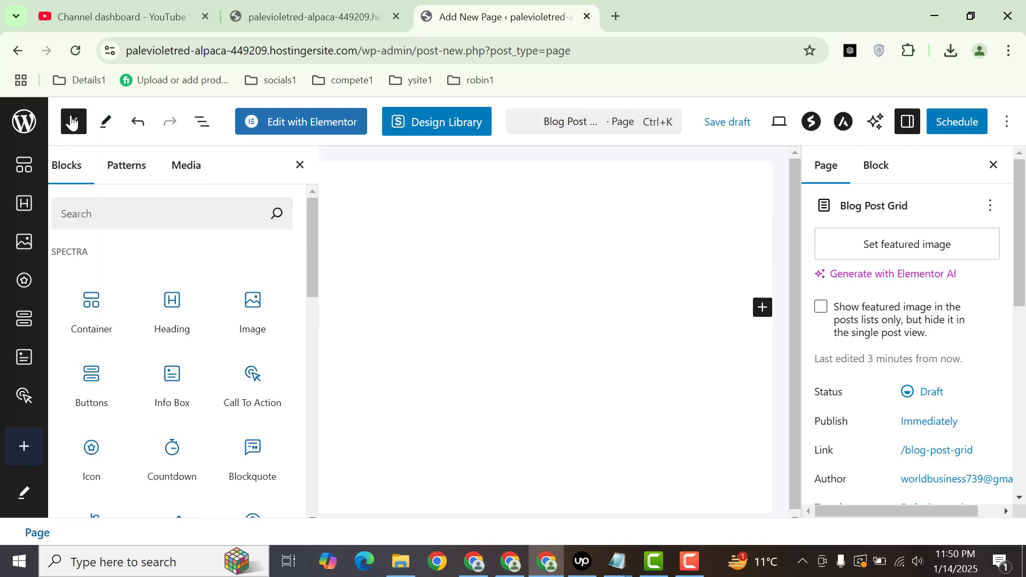
{"action": "left_click", "coordinate": [105, 314]}
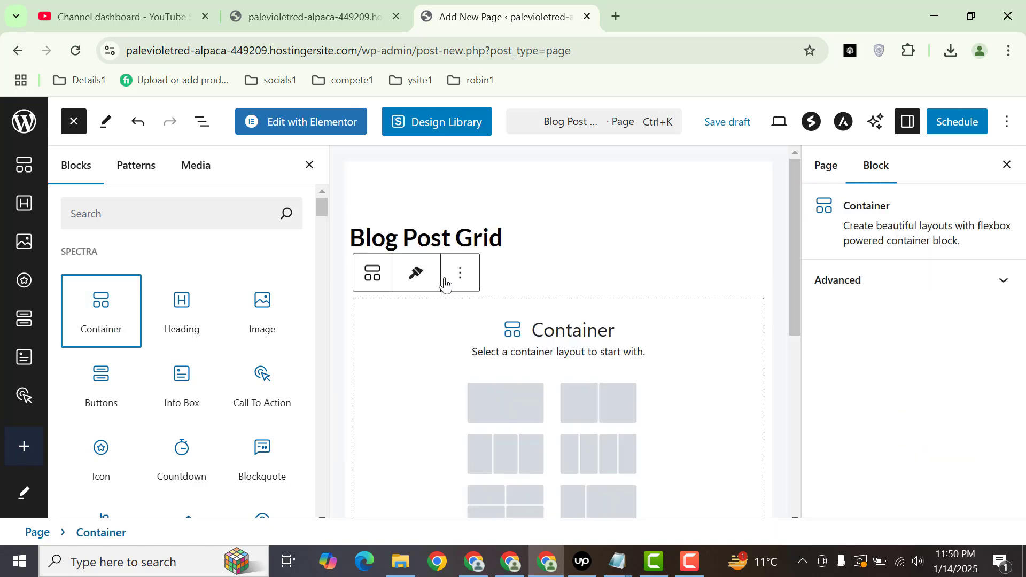
{"action": "scroll", "coordinate": [481, 321], "scroll_direction": "down", "scroll_amount": 3}
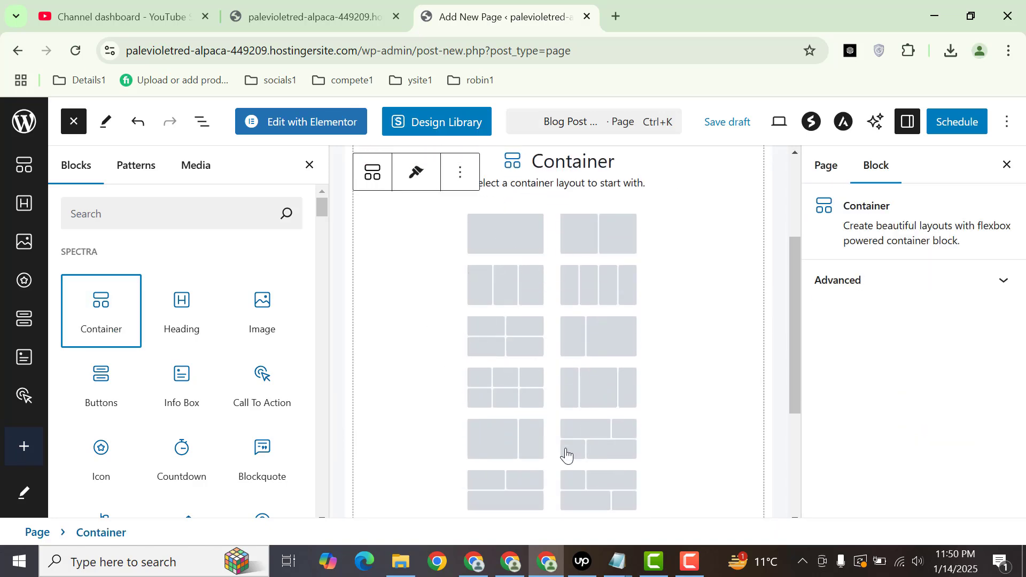
{"action": "left_click", "coordinate": [510, 230]}
{"action": "left_click", "coordinate": [509, 229]}
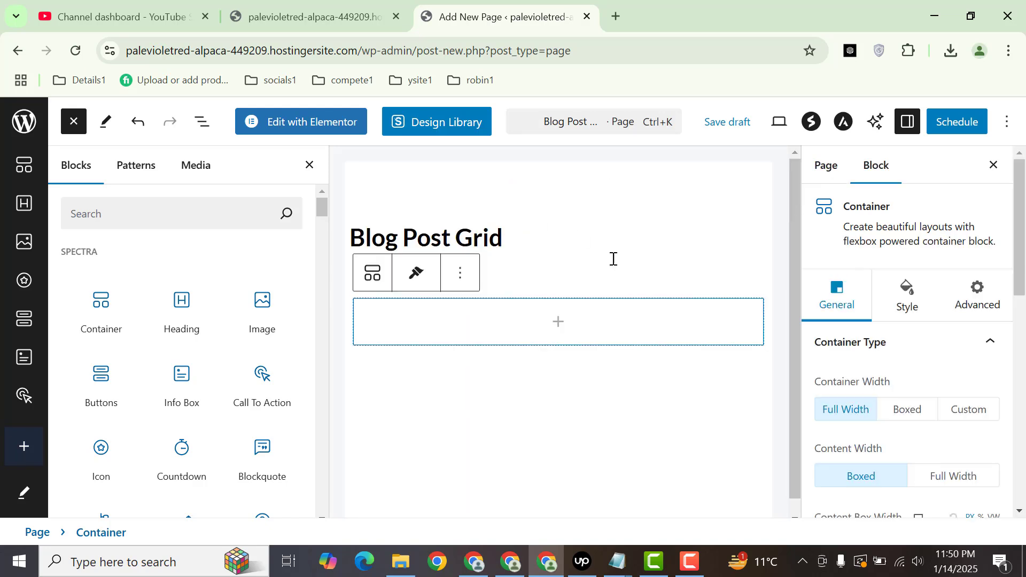
Find the Post Grid block by searching for "grid" and place it inside the container.
{"action": "left_click", "coordinate": [141, 212]}
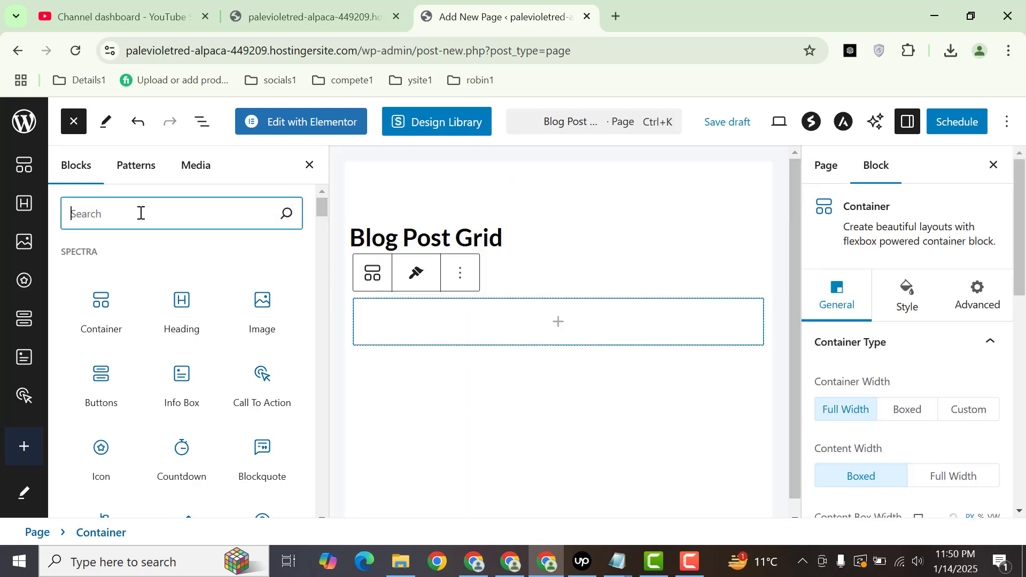
{"action": "type", "text": "grid"}
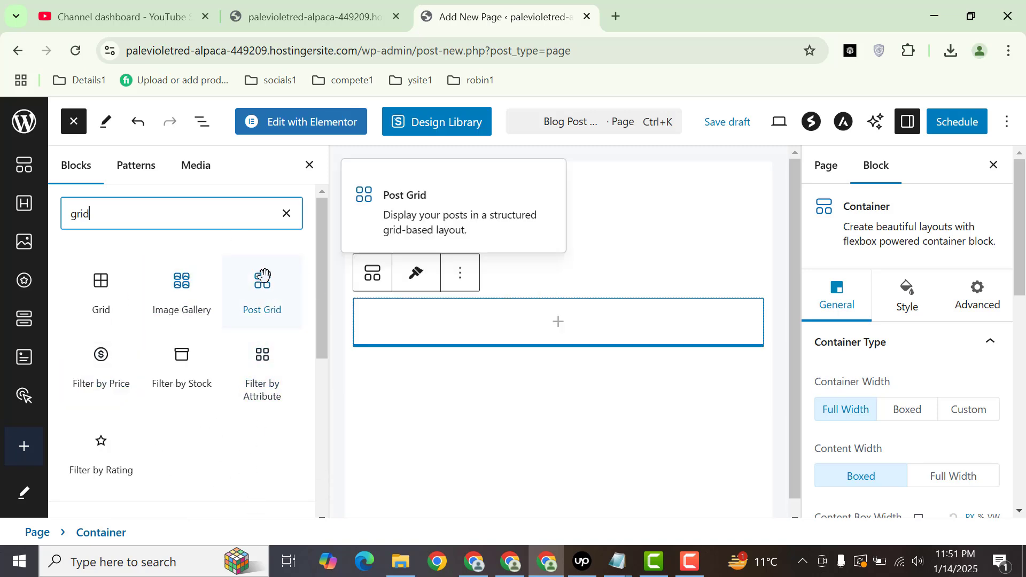
{"action": "left_click_drag", "start_coordinate": [262, 290], "coordinate": [546, 328]}
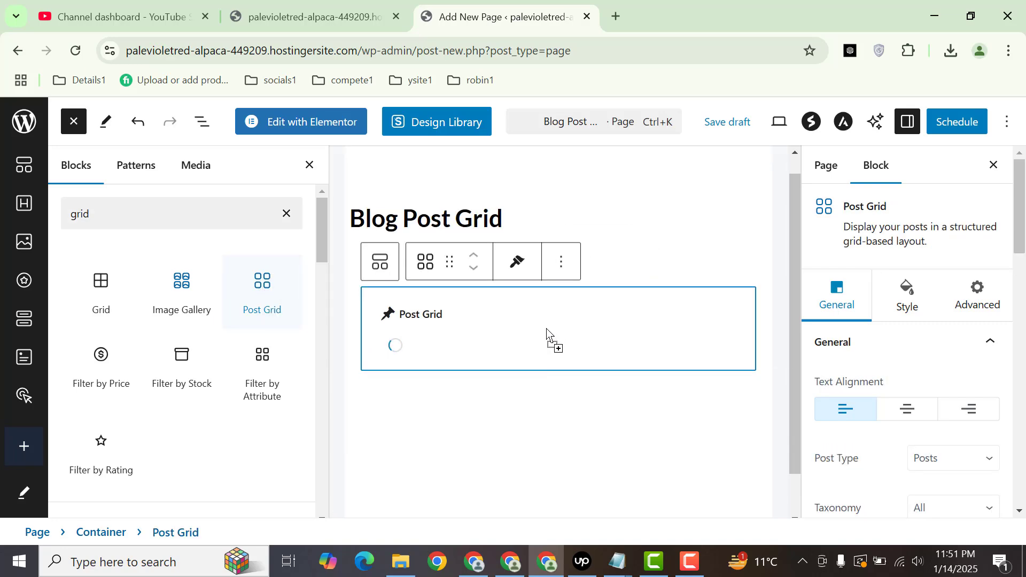
Open the site's admin dashboard in a new browser tab from the live home page.
{"action": "left_click", "coordinate": [353, 5]}
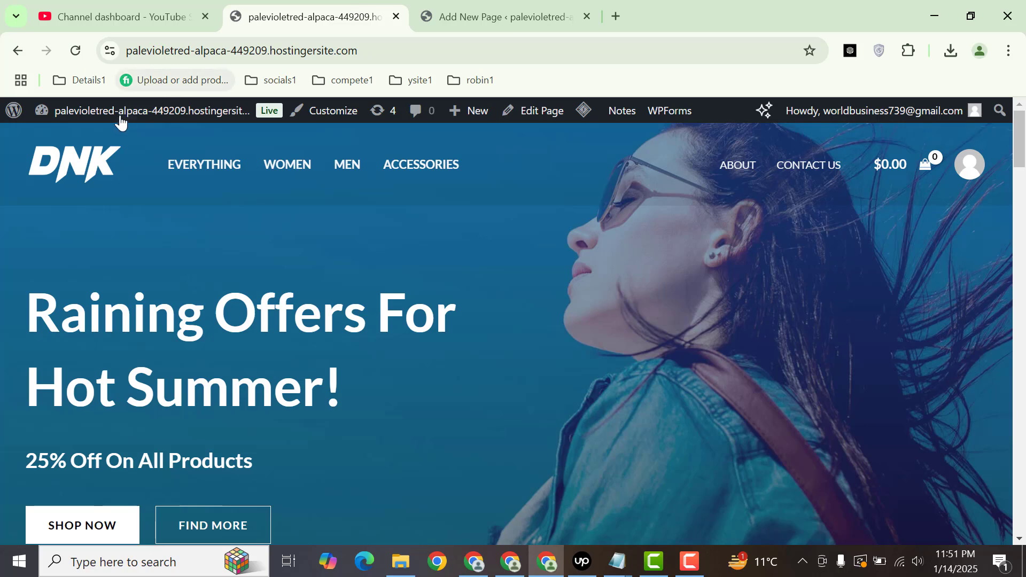
{"action": "mouse_move", "coordinate": [120, 115]}
{"action": "right_click", "coordinate": [94, 140]}
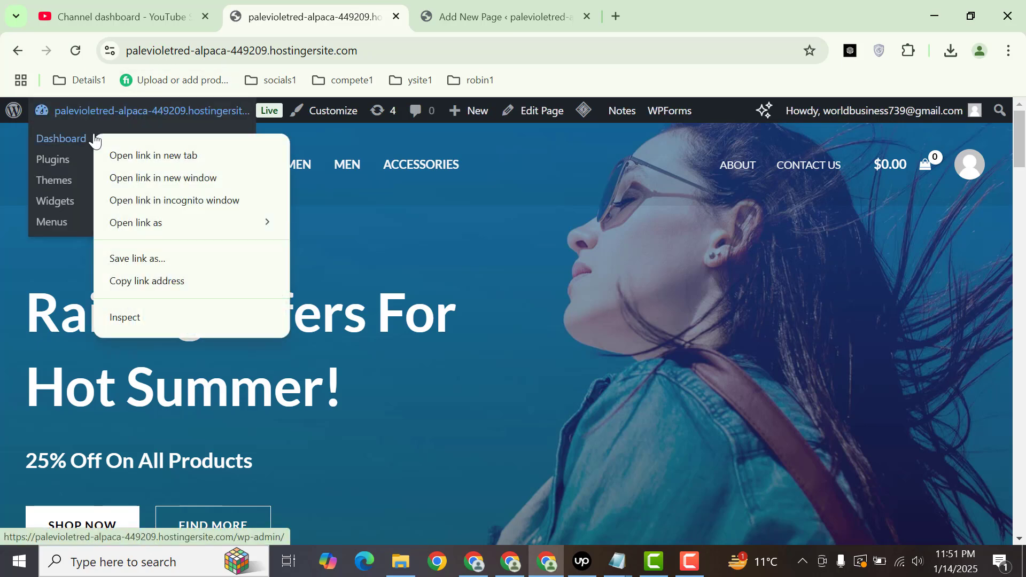
{"action": "left_click", "coordinate": [140, 156]}
{"action": "left_click", "coordinate": [684, 7]}
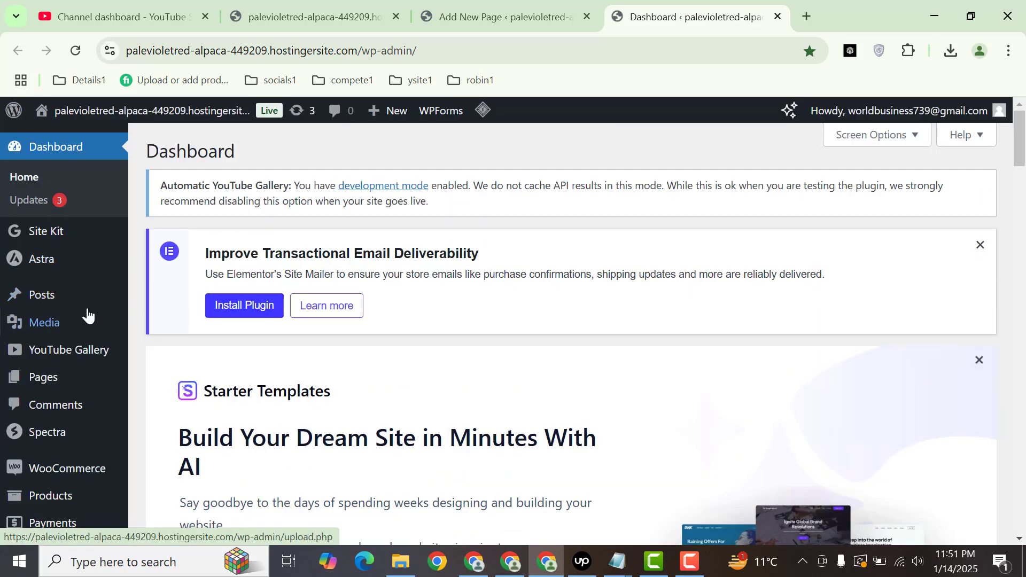
Open the list of all posts and look through the published entries.
{"action": "mouse_move", "coordinate": [65, 302]}
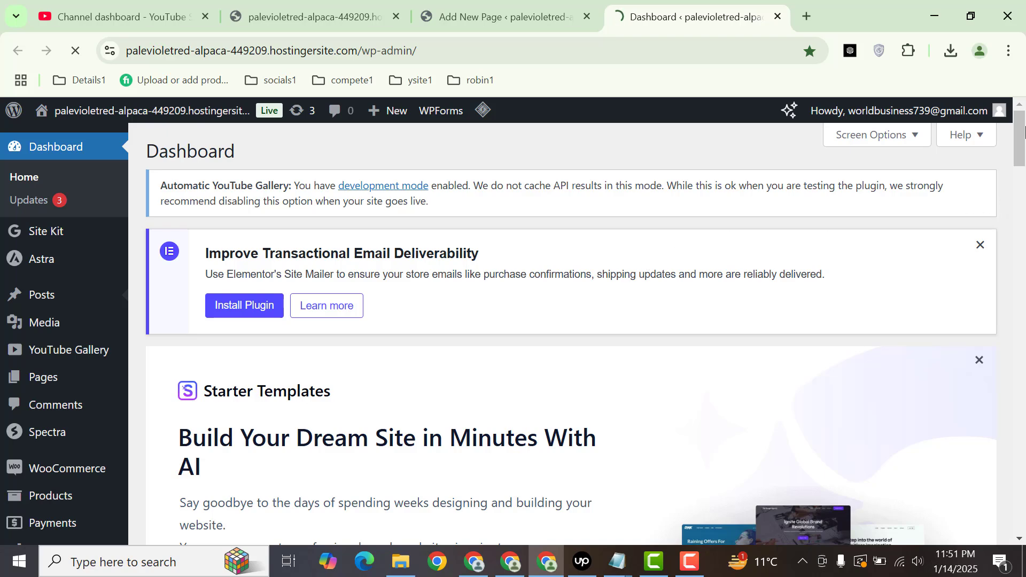
{"action": "mouse_move", "coordinate": [1025, 127]}
{"action": "left_mouse_down"}
{"action": "mouse_move", "coordinate": [1025, 235]}
{"action": "mouse_move", "coordinate": [1025, 122]}
{"action": "left_mouse_up"}
{"action": "right_click", "coordinate": [50, 301]}
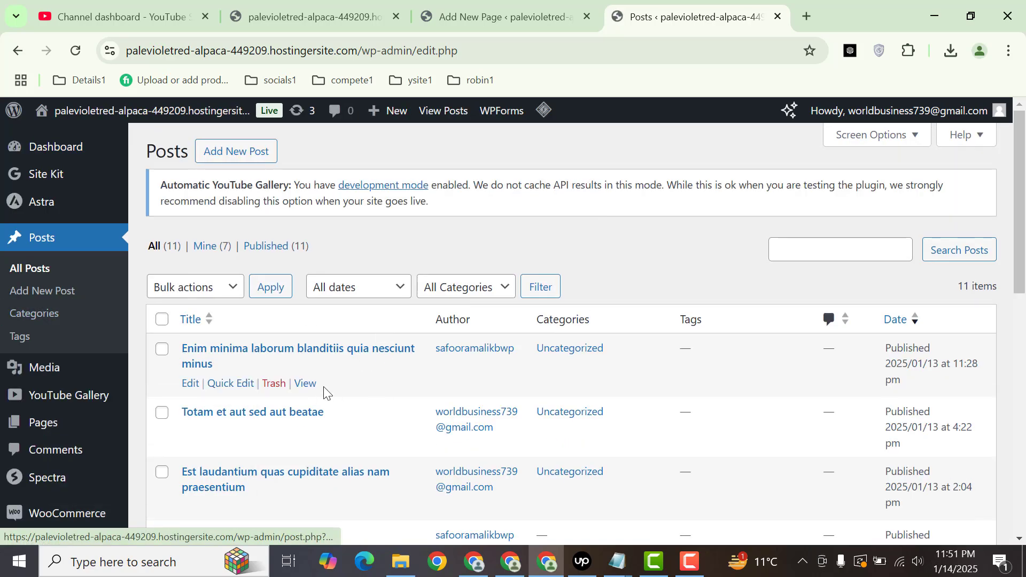
{"action": "scroll", "coordinate": [1025, 250], "scroll_direction": "down", "scroll_amount": 5}
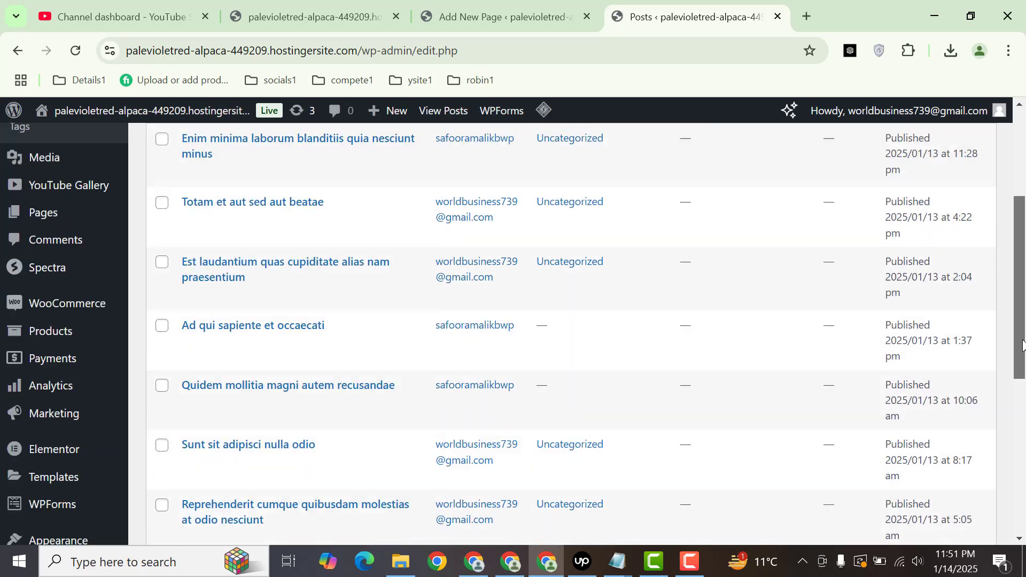
{"action": "scroll", "coordinate": [676, 401], "scroll_direction": "up", "scroll_amount": 5}
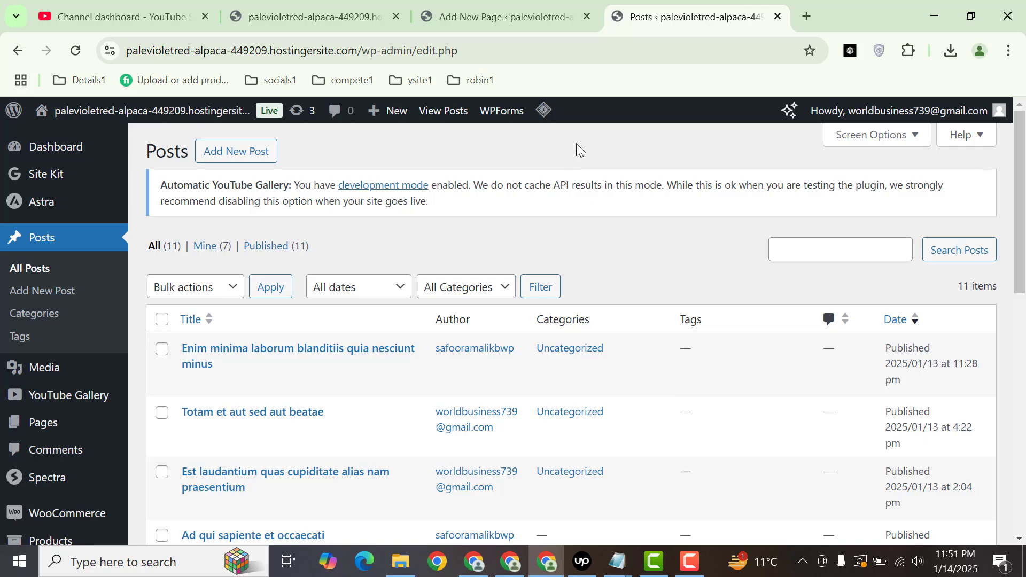
Return to the Blog Post Grid page editor and look over the inserted post grid.
{"action": "left_click", "coordinate": [508, 16]}
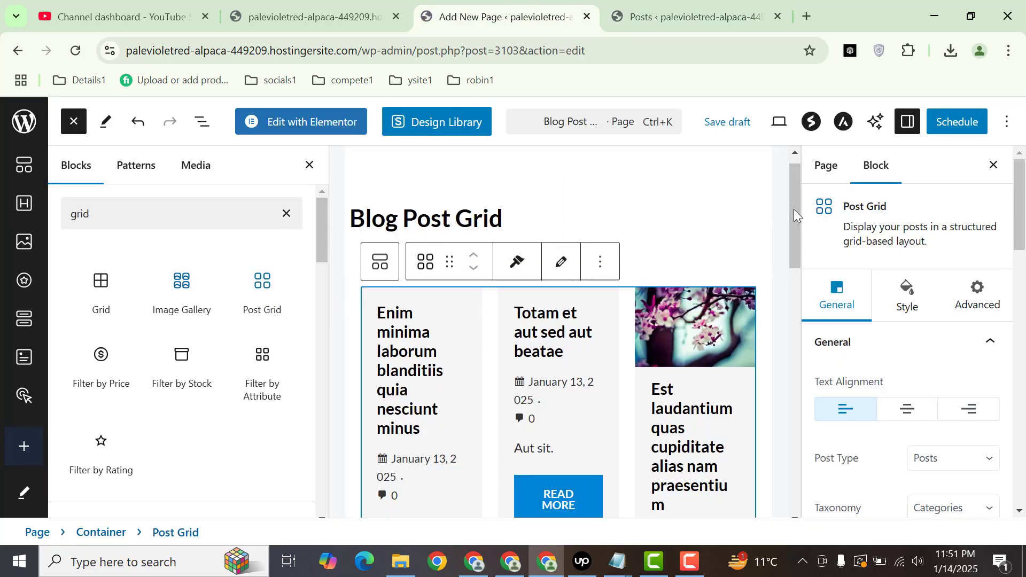
{"action": "mouse_move", "coordinate": [261, 315]}
{"action": "left_click_drag", "start_coordinate": [795, 186], "coordinate": [789, 214]}
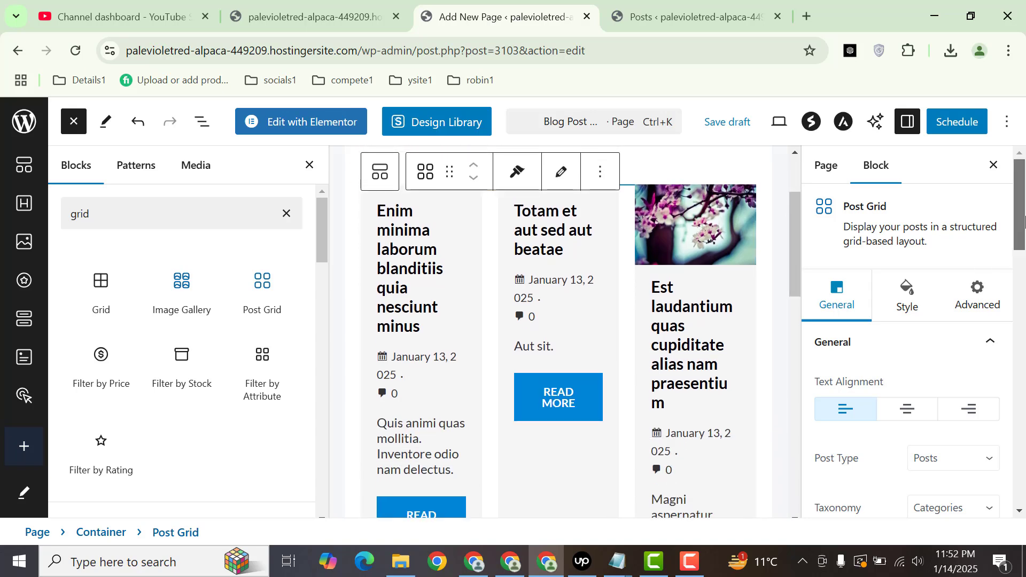
Try center and right text alignment on the post grid and set it back to left.
{"action": "left_click_drag", "start_coordinate": [1025, 220], "coordinate": [1025, 246]}
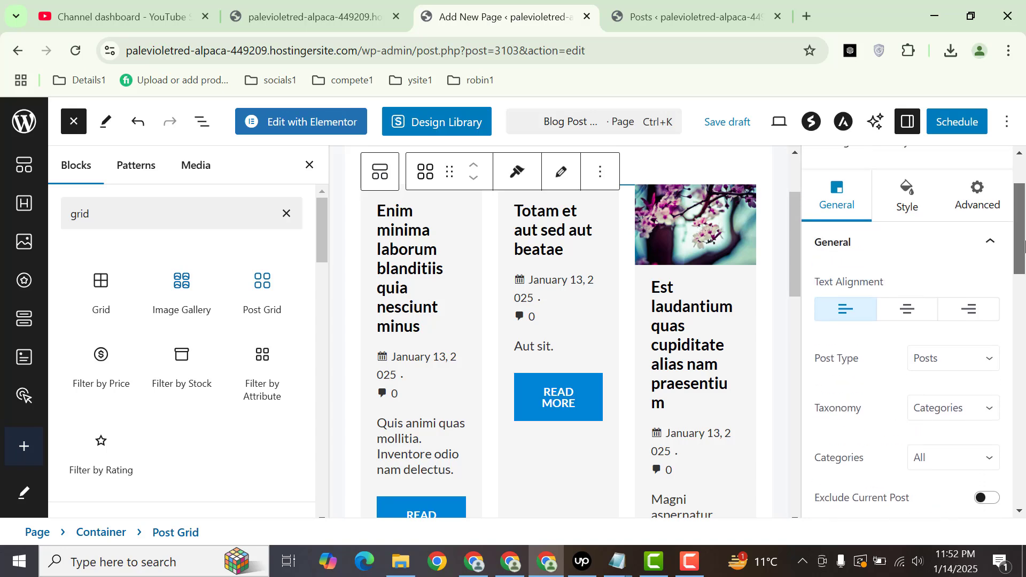
{"action": "left_click", "coordinate": [910, 320]}
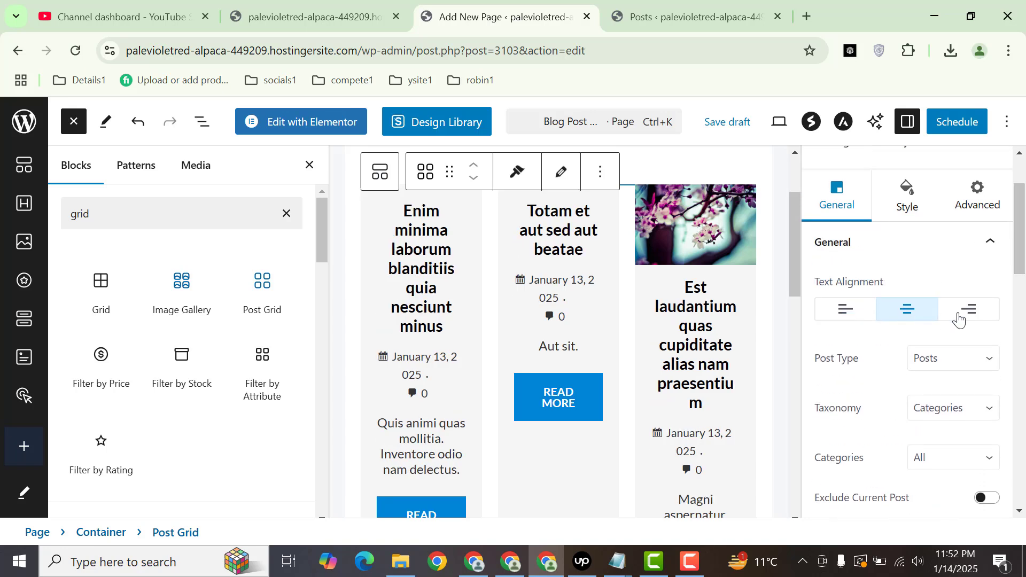
{"action": "left_click", "coordinate": [974, 319]}
{"action": "left_click", "coordinate": [897, 317]}
{"action": "left_click", "coordinate": [849, 316]}
Examine the available Post Type and Taxonomy options for the post grid, keeping the current choices.
{"action": "left_click", "coordinate": [953, 367]}
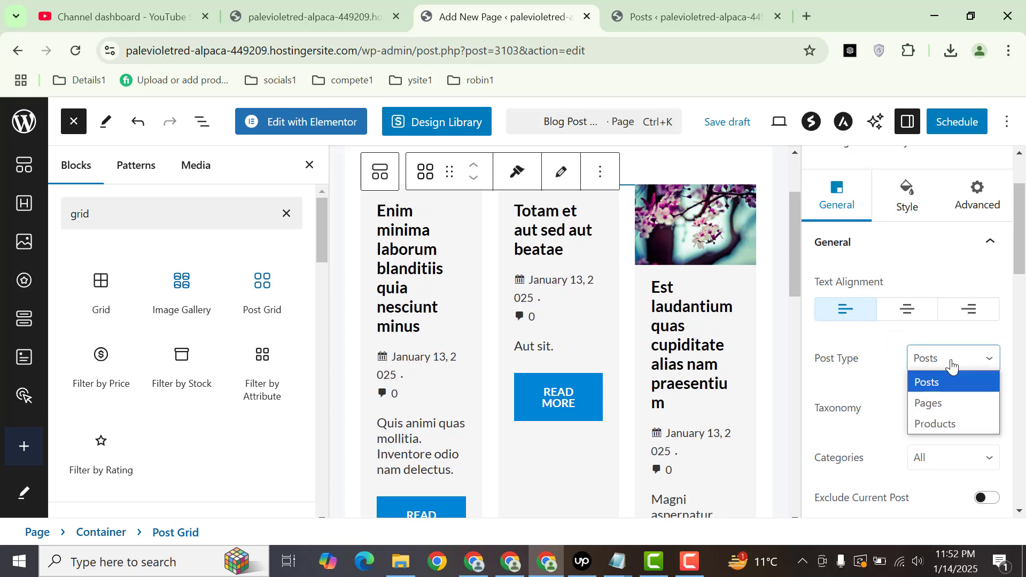
{"action": "left_click", "coordinate": [952, 367]}
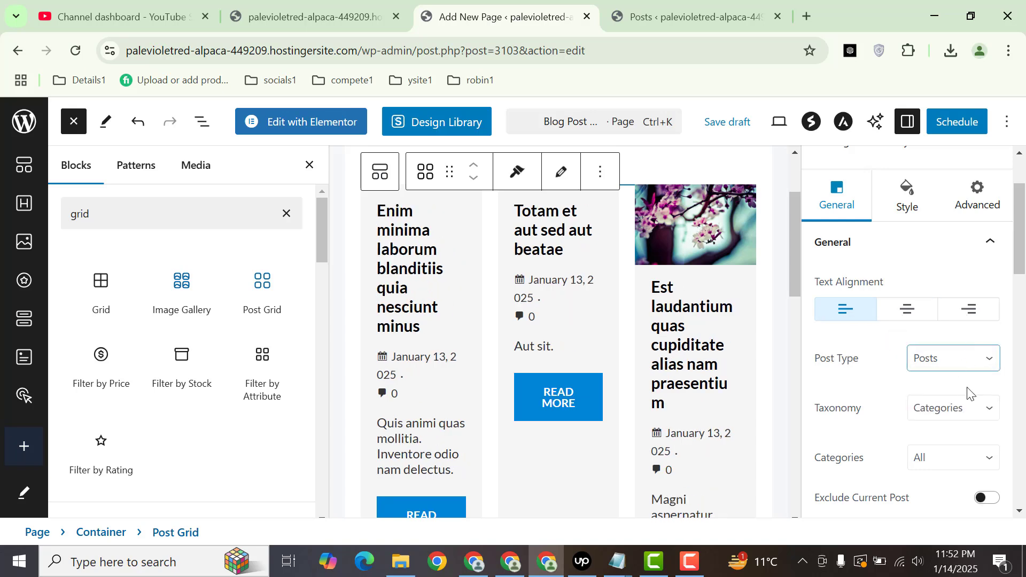
{"action": "left_click", "coordinate": [950, 409]}
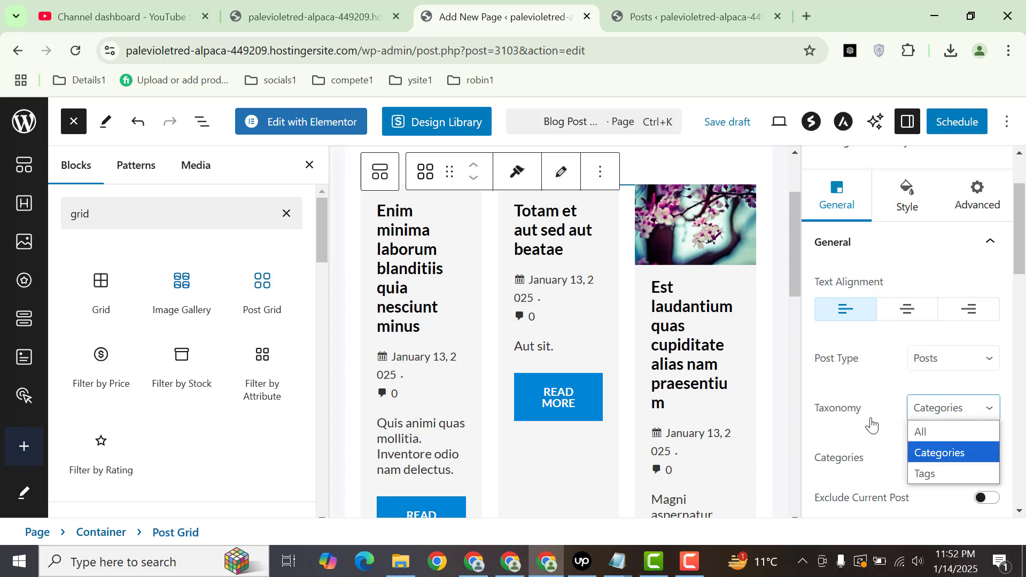
{"action": "left_click", "coordinate": [936, 410]}
Set the post grid's posts per page to 9.
{"action": "left_click_drag", "start_coordinate": [1022, 248], "coordinate": [1025, 295]}
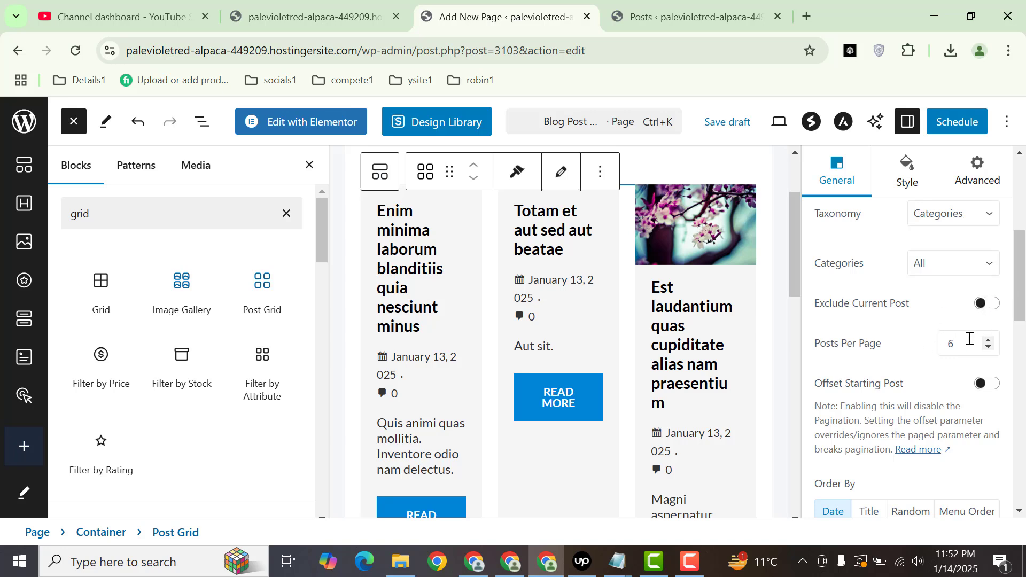
{"action": "left_click_drag", "start_coordinate": [960, 345], "coordinate": [909, 348]}
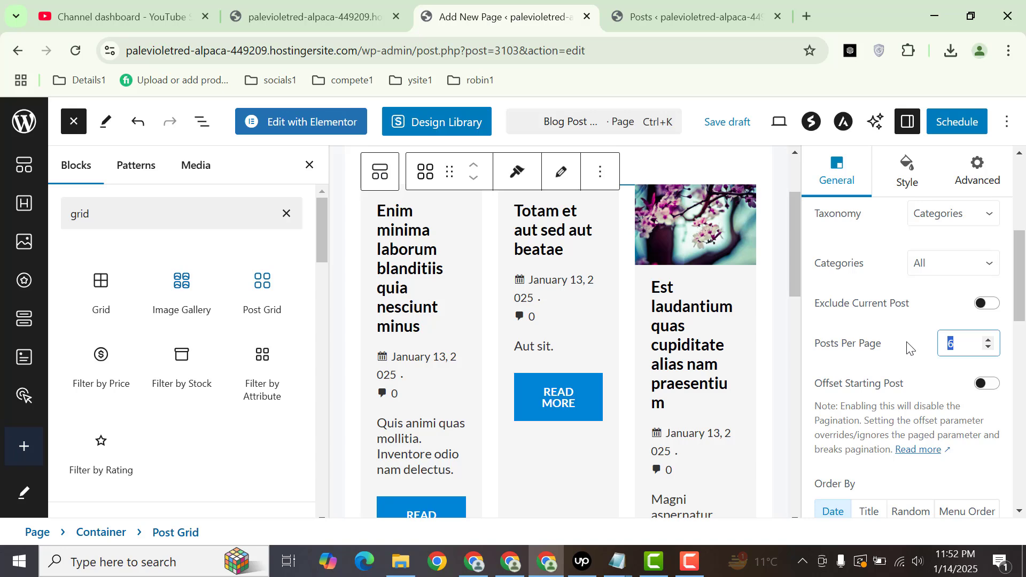
{"action": "type", "text": "9"}
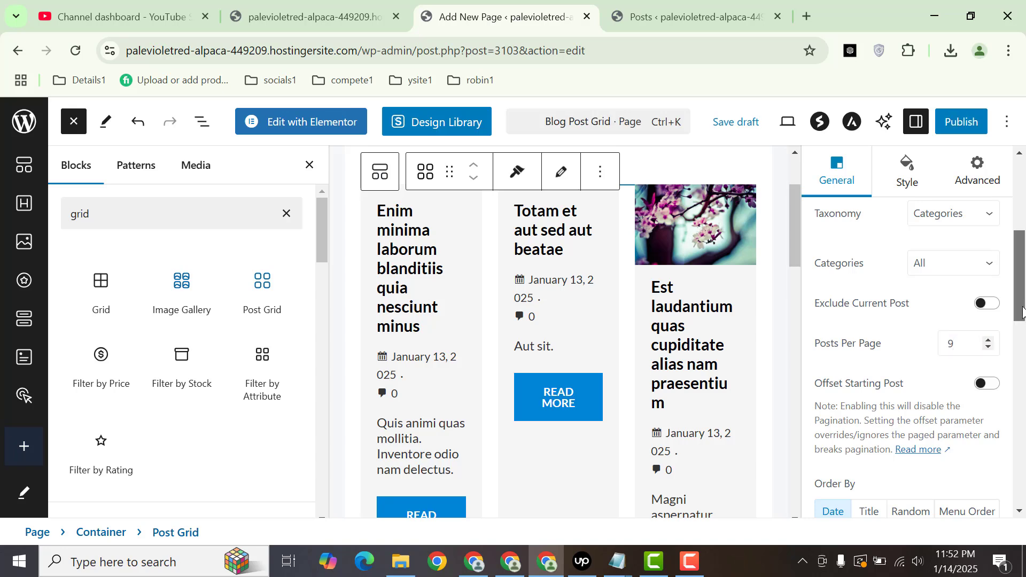
Review the post grid's ordering and column count settings.
{"action": "scroll", "coordinate": [1022, 337], "scroll_direction": "down", "scroll_amount": 3}
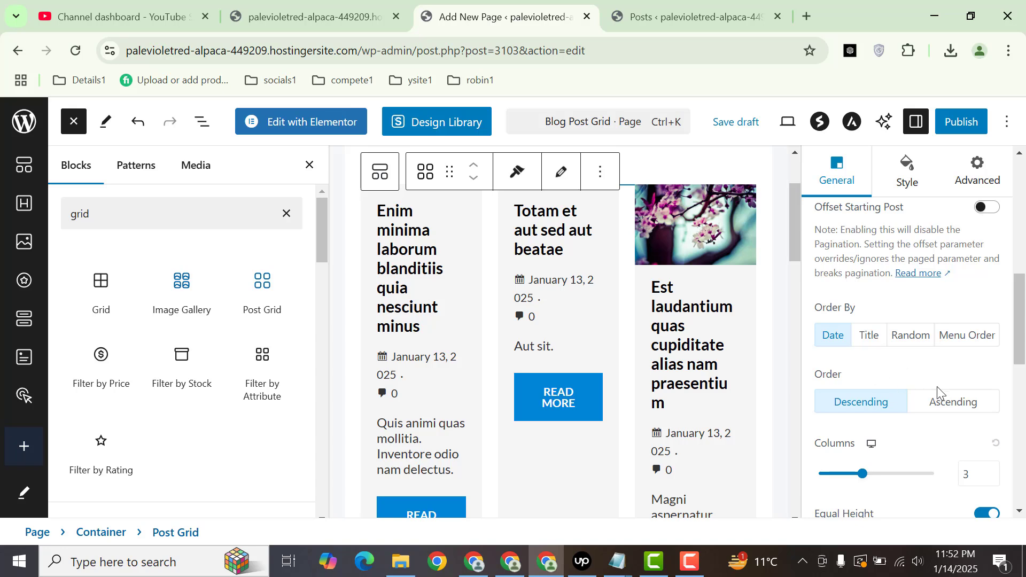
{"action": "scroll", "coordinate": [1020, 347], "scroll_direction": "down", "scroll_amount": 3}
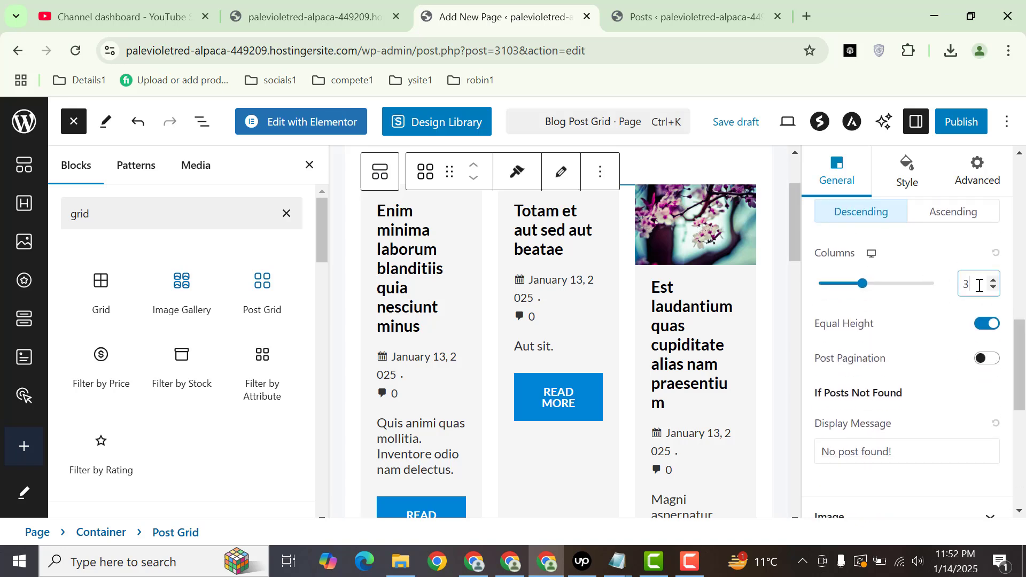
{"action": "left_click_drag", "start_coordinate": [979, 285], "coordinate": [940, 289]}
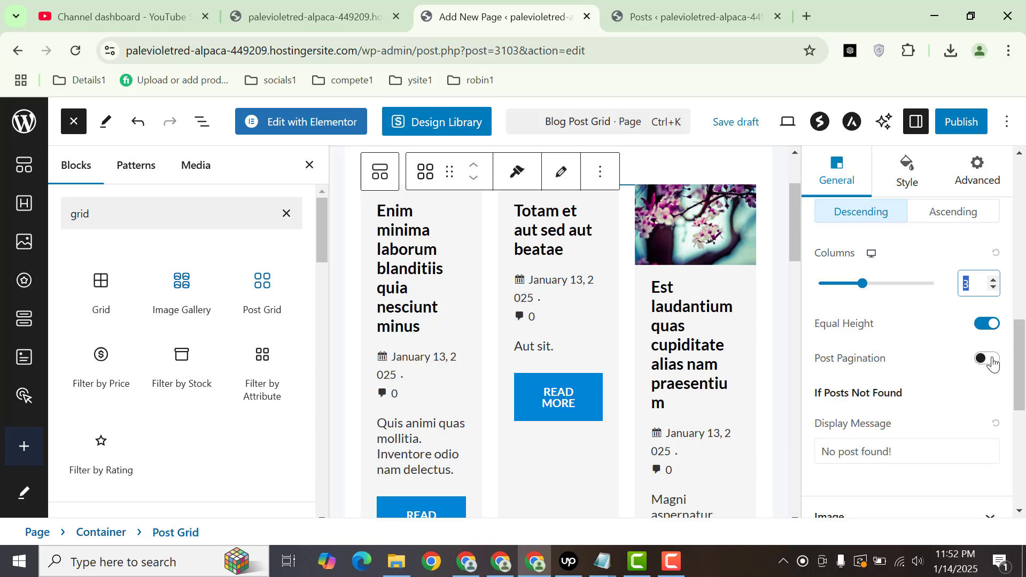
Open the post grid's Image settings and review the featured image options.
{"action": "left_click_drag", "start_coordinate": [1019, 364], "coordinate": [1019, 410]}
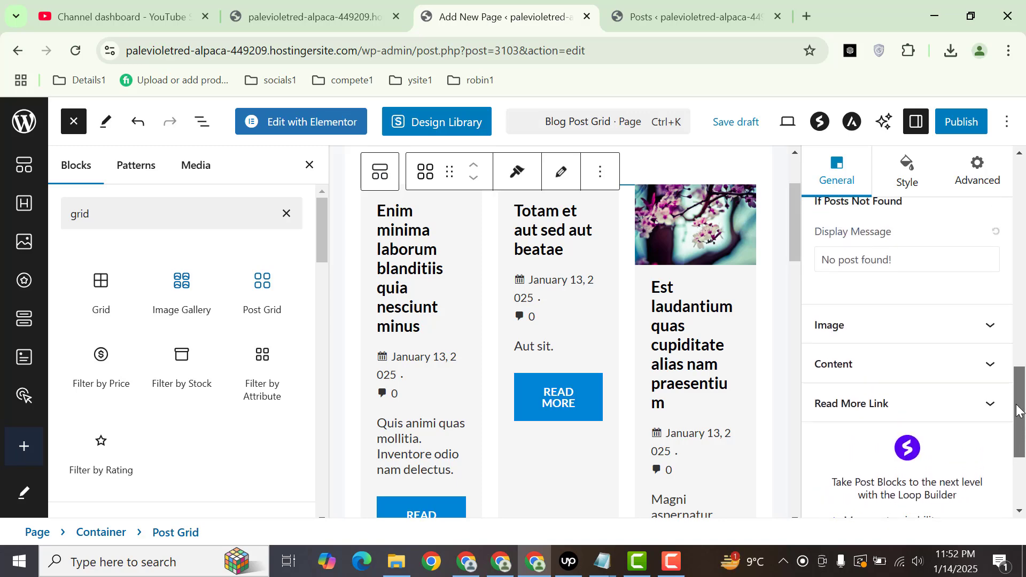
{"action": "left_click", "coordinate": [891, 332]}
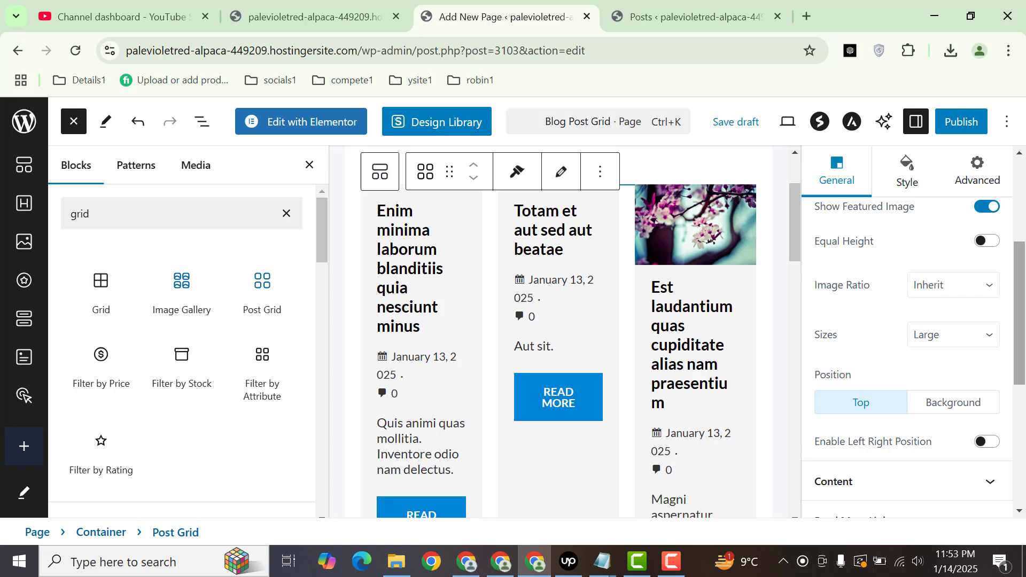
{"action": "left_click_drag", "start_coordinate": [1023, 316], "coordinate": [1025, 278]}
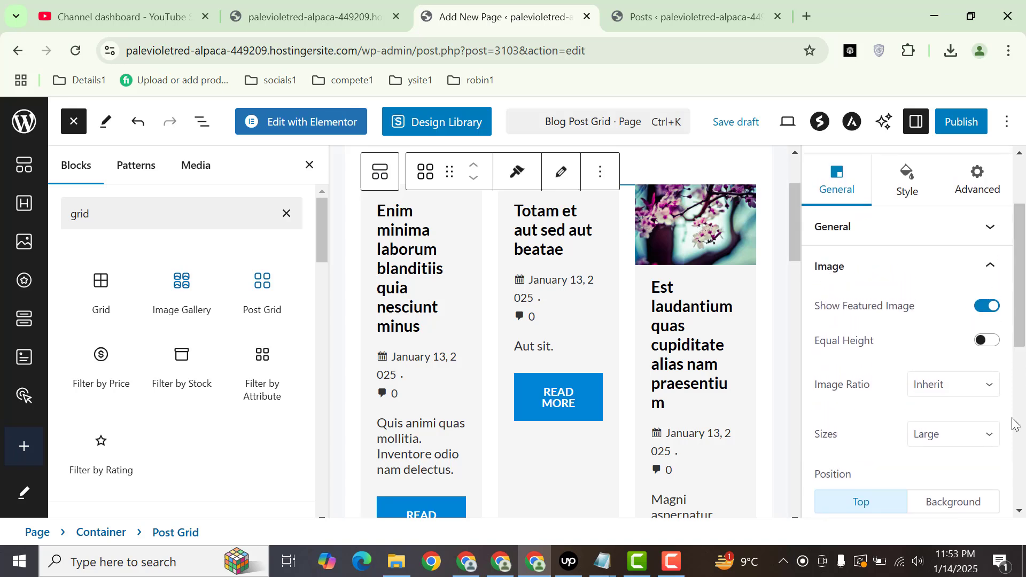
Turn the post grid's featured images off and back on to compare the two layouts.
{"action": "left_click", "coordinate": [988, 307]}
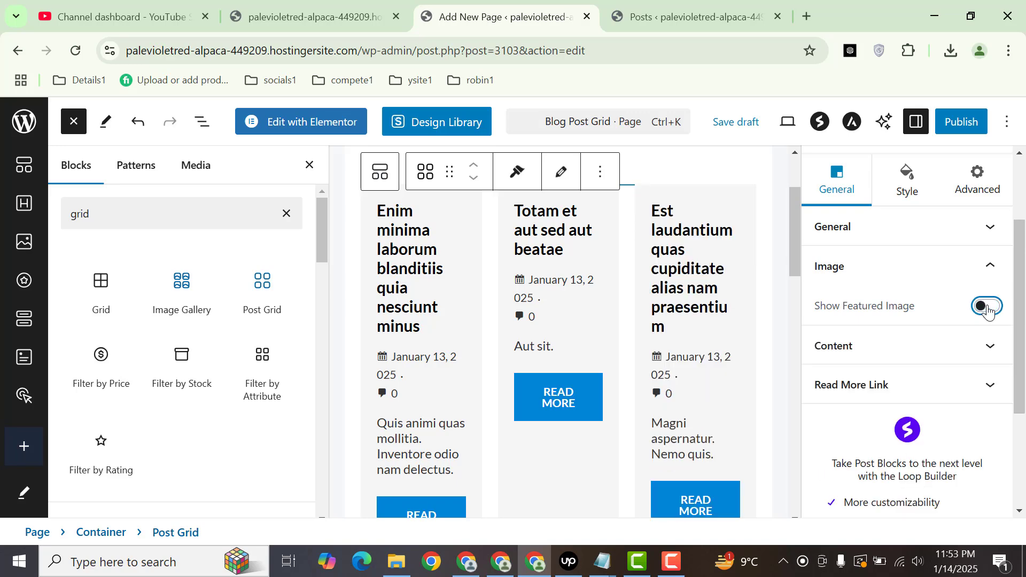
{"action": "left_click", "coordinate": [988, 306]}
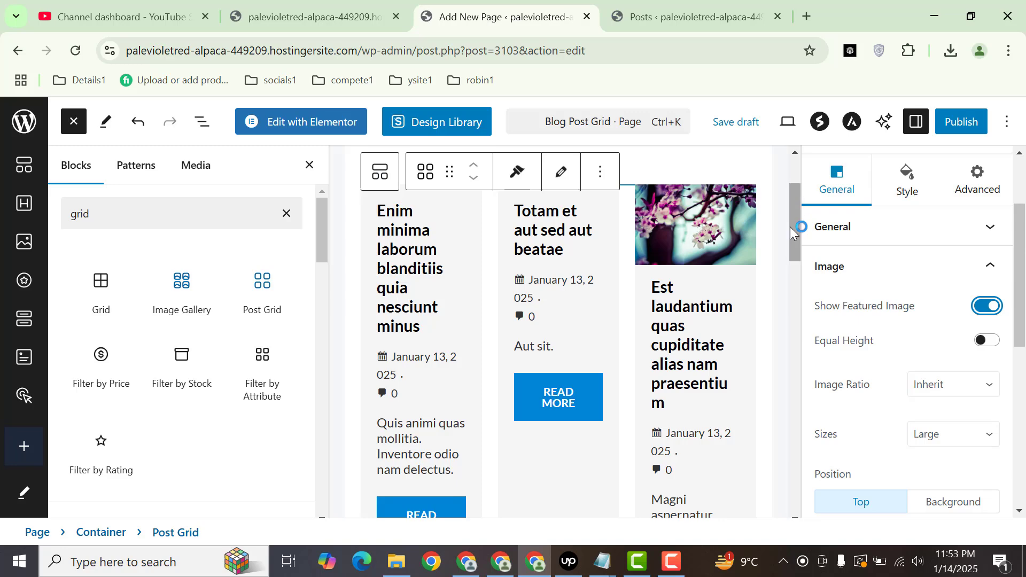
{"action": "mouse_move", "coordinate": [790, 227]}
{"action": "left_mouse_down"}
{"action": "mouse_move", "coordinate": [793, 194]}
{"action": "mouse_move", "coordinate": [795, 216]}
{"action": "left_mouse_up"}
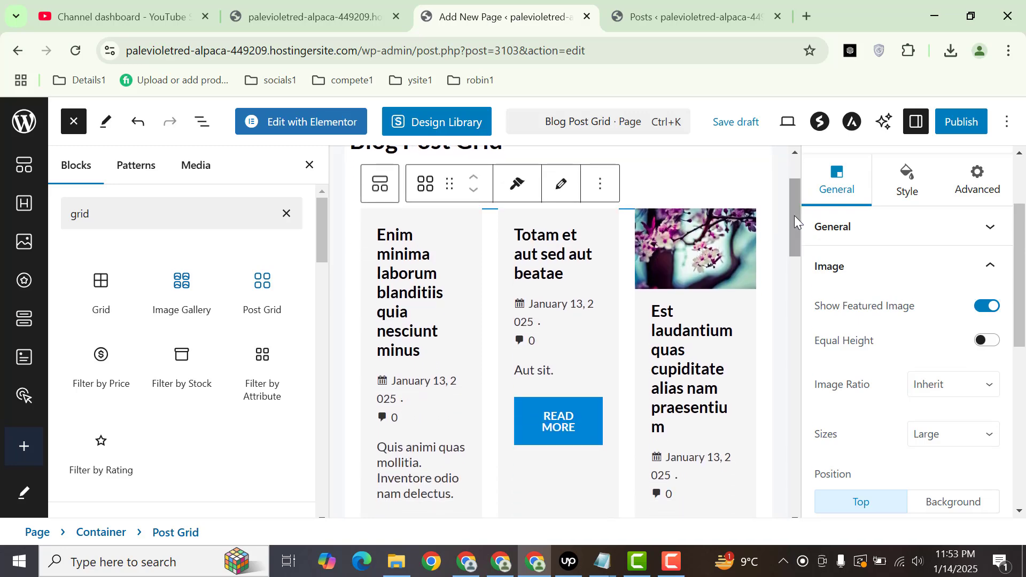
Hide the comment count and the date on the post grid's entries.
{"action": "left_click_drag", "start_coordinate": [1024, 278], "coordinate": [1024, 322]}
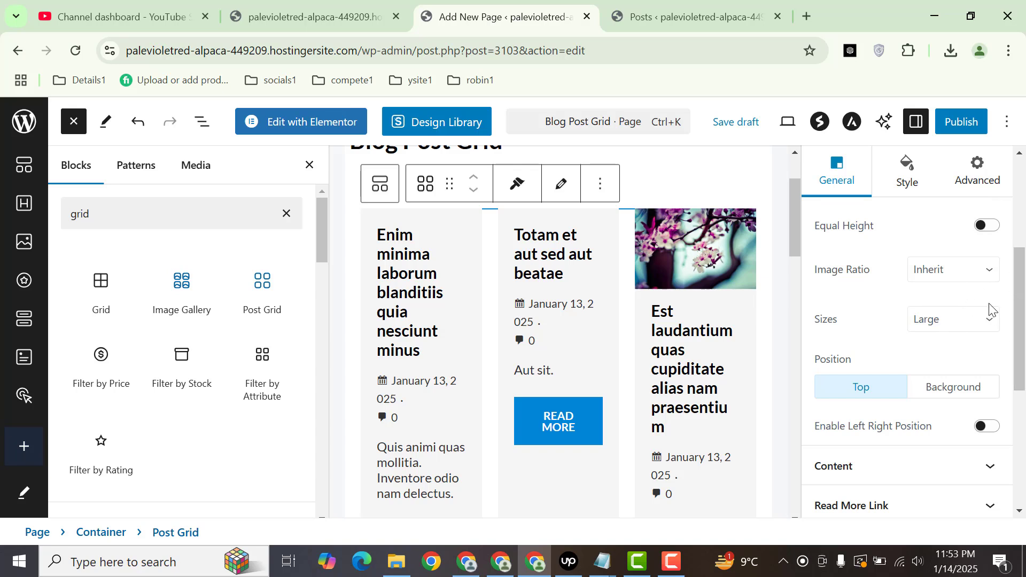
{"action": "left_click_drag", "start_coordinate": [1024, 313], "coordinate": [1024, 373]}
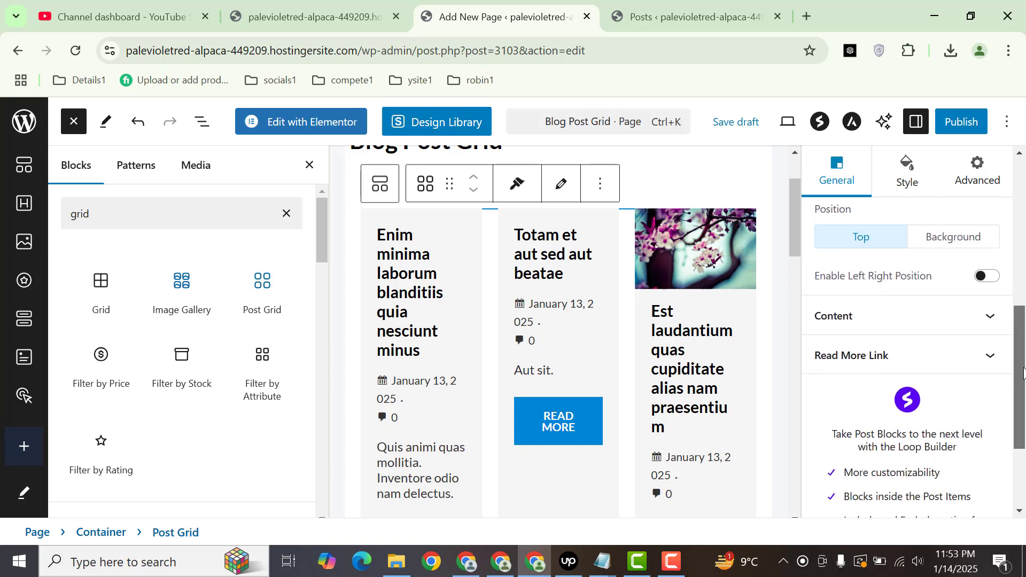
{"action": "left_click", "coordinate": [886, 314]}
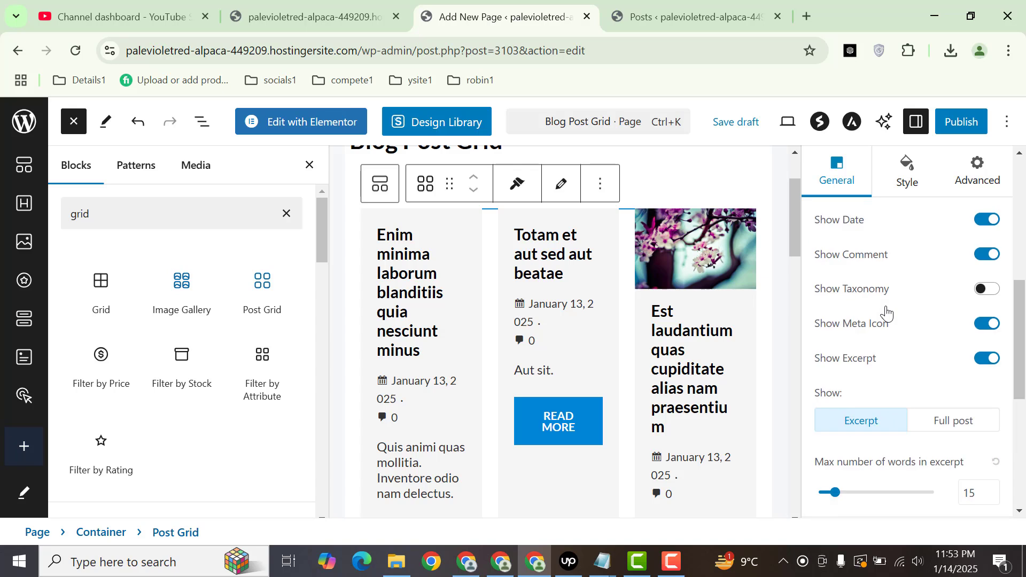
{"action": "left_click_drag", "start_coordinate": [1025, 337], "coordinate": [1025, 315]}
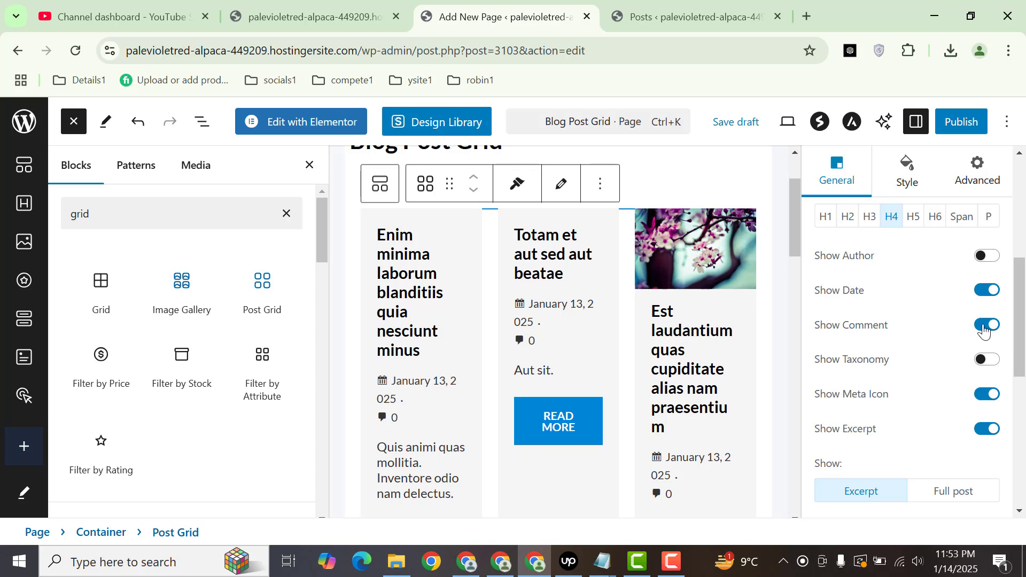
{"action": "left_click", "coordinate": [985, 325]}
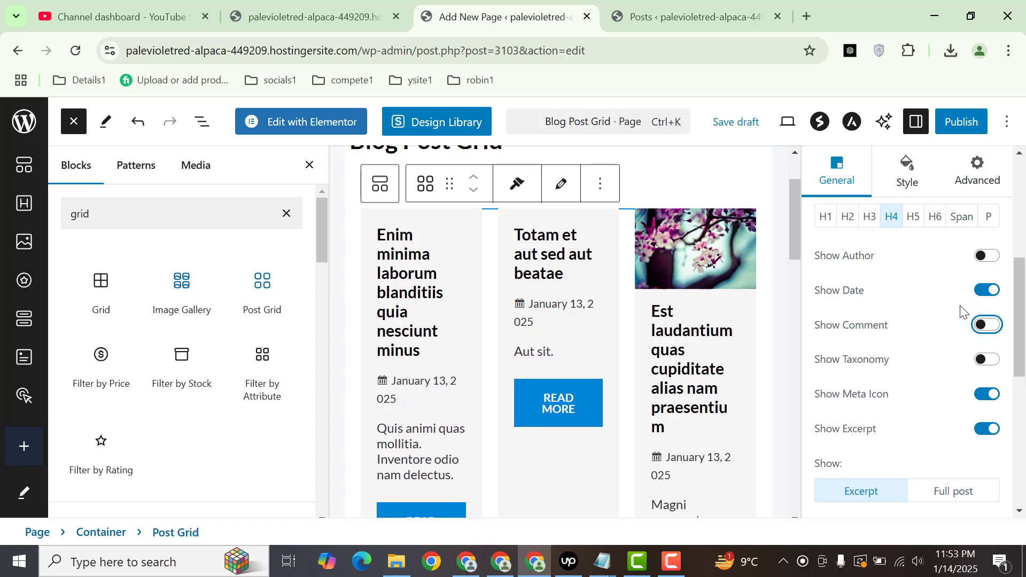
{"action": "left_click", "coordinate": [978, 292]}
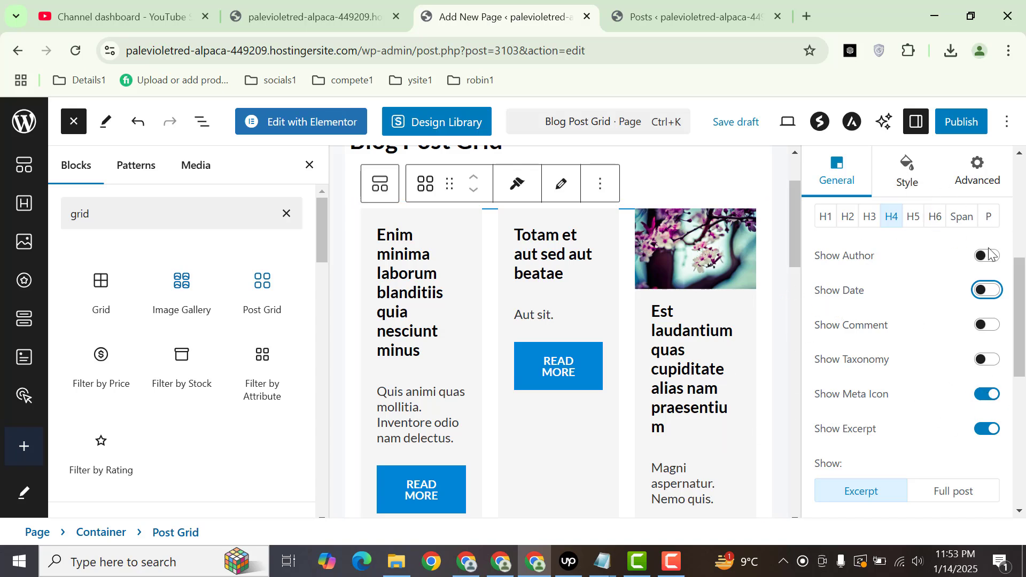
Set the post grid's row gap to 24 and look over its title and image style settings.
{"action": "scroll", "coordinate": [1025, 218], "scroll_direction": "up", "scroll_amount": 3}
{"action": "left_click", "coordinate": [907, 297]}
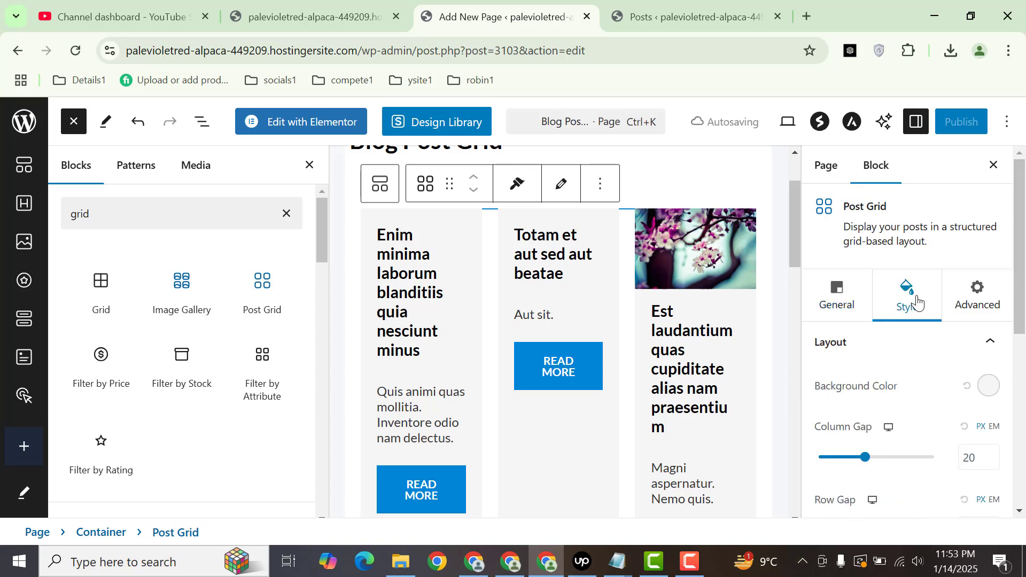
{"action": "scroll", "coordinate": [1024, 324], "scroll_direction": "down", "scroll_amount": 4}
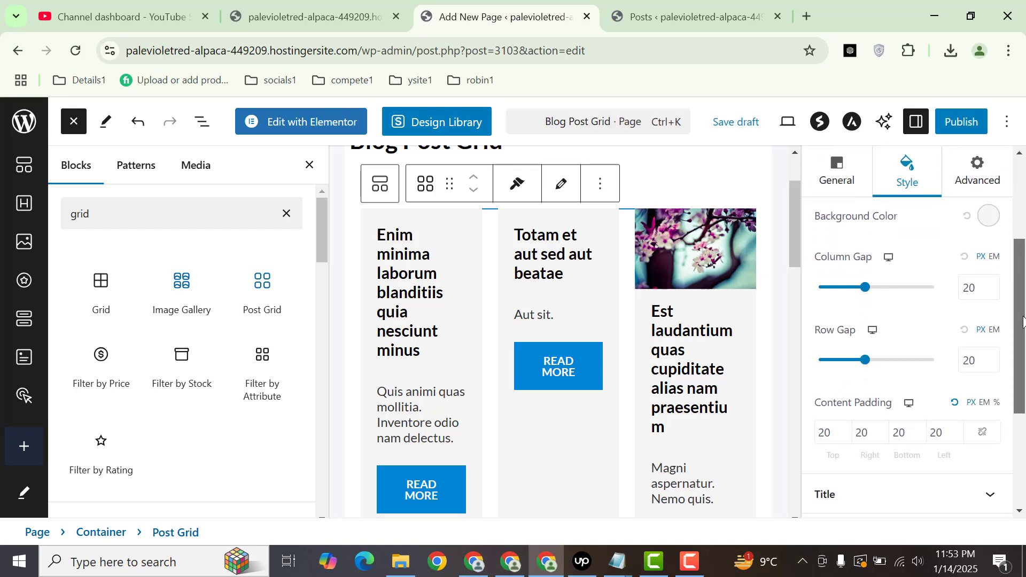
{"action": "left_click_drag", "start_coordinate": [1024, 323], "coordinate": [1022, 359]}
{"action": "left_click_drag", "start_coordinate": [1022, 362], "coordinate": [1022, 312]}
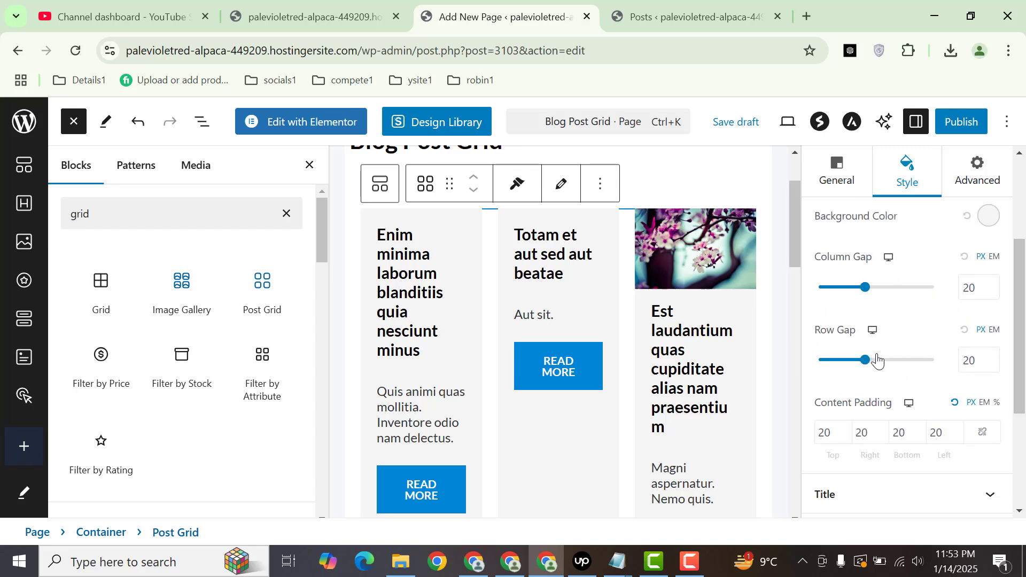
{"action": "left_click_drag", "start_coordinate": [867, 364], "coordinate": [874, 360]}
{"action": "scroll", "coordinate": [874, 359], "scroll_direction": "down", "scroll_amount": 3}
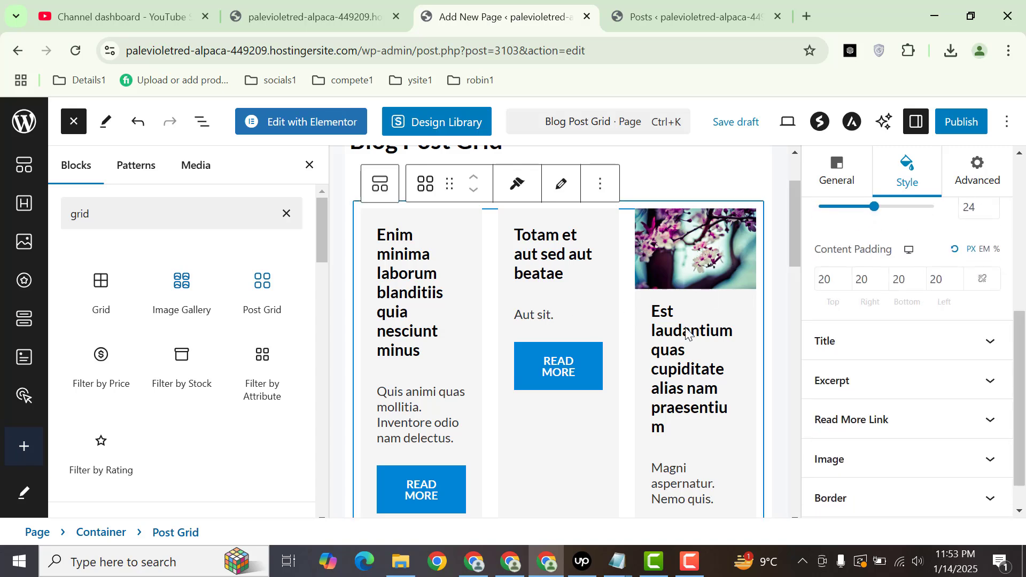
{"action": "left_click", "coordinate": [898, 355]}
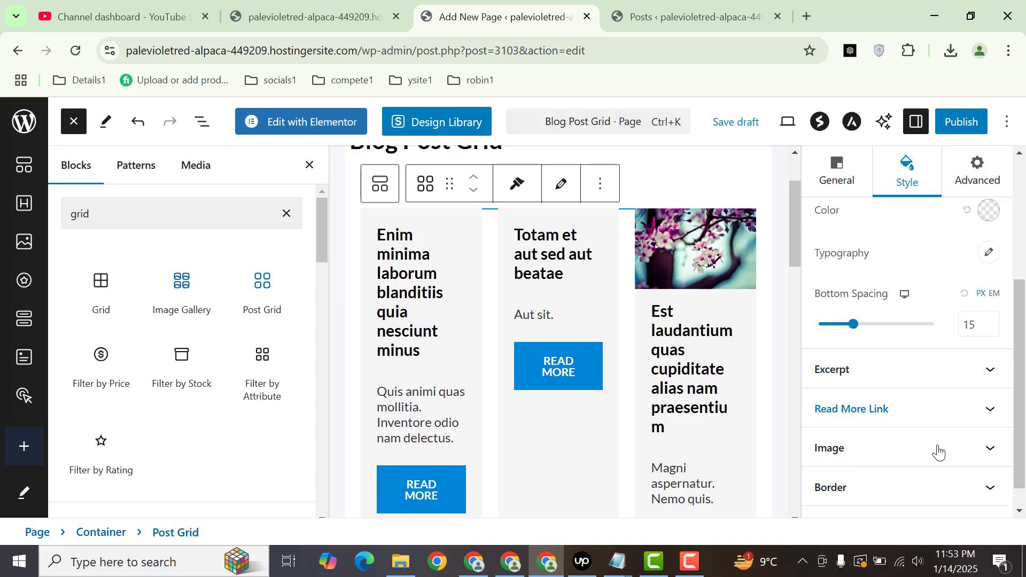
{"action": "left_click", "coordinate": [889, 452]}
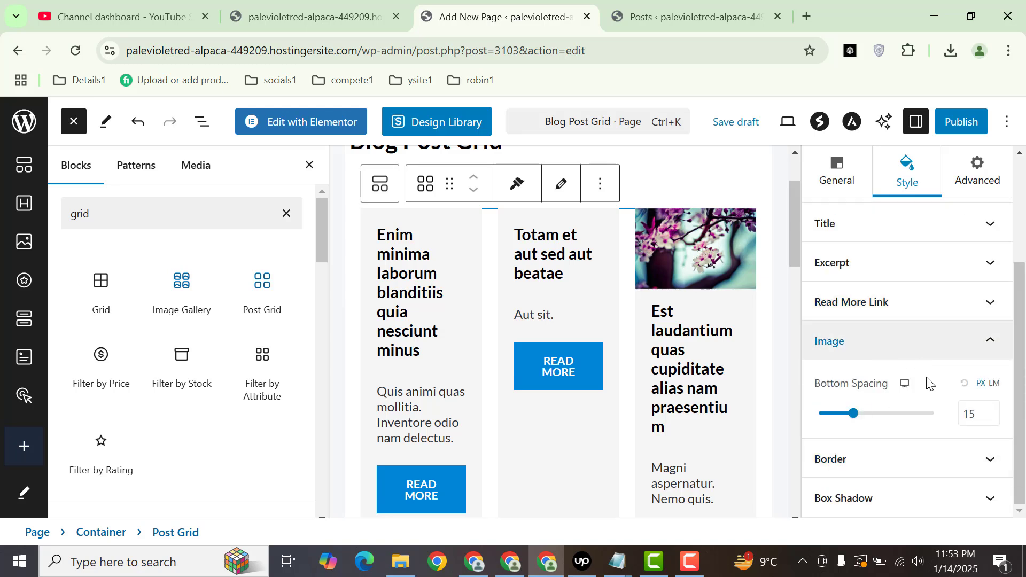
Publish the Blog Post Grid page.
{"action": "left_click", "coordinate": [966, 126]}
{"action": "left_click", "coordinate": [964, 130]}
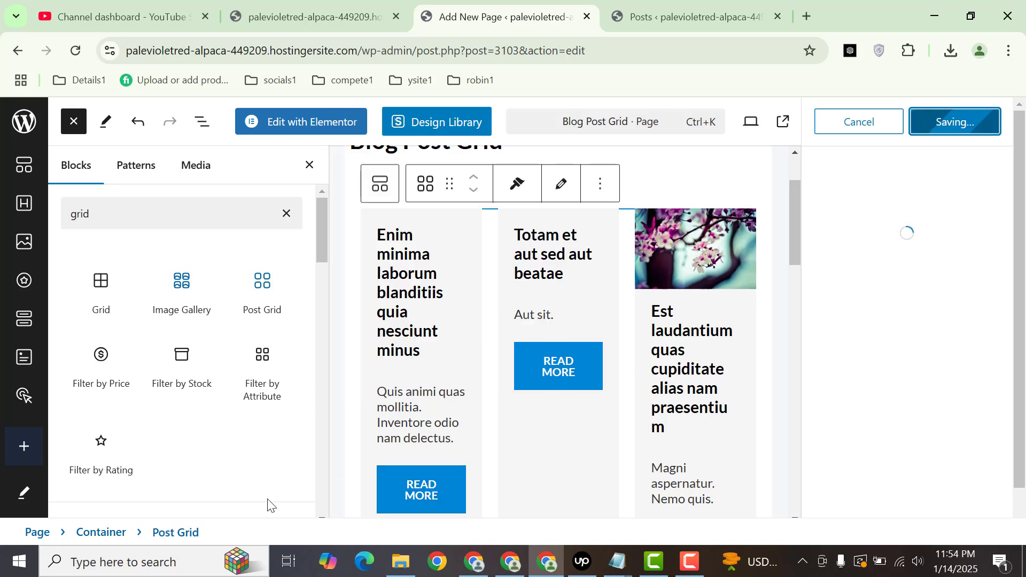
Open the published page in a new browser tab and examine the post grid's layout on the live site.
{"action": "right_click", "coordinate": [147, 507]}
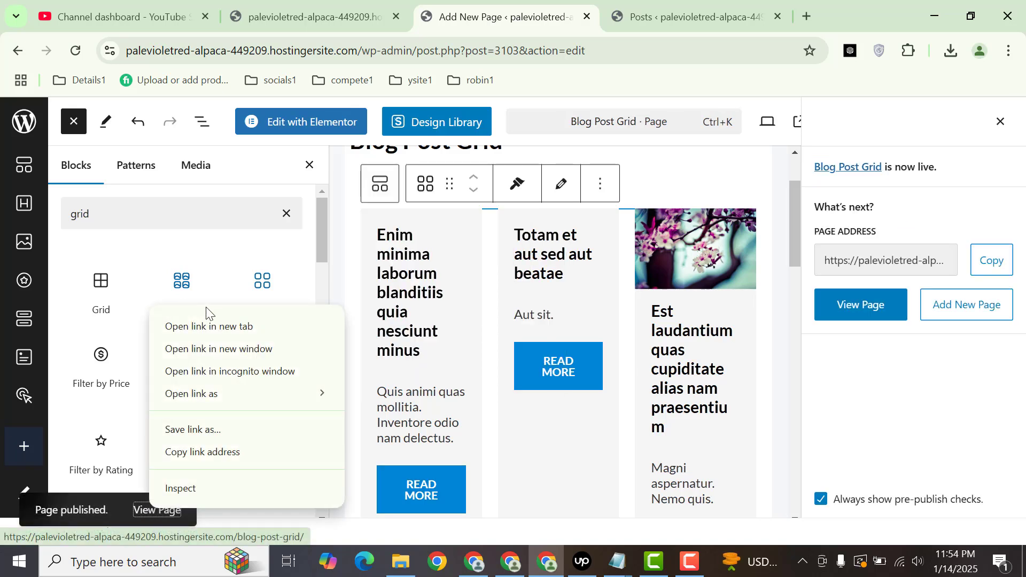
{"action": "left_click", "coordinate": [203, 327]}
{"action": "left_click", "coordinate": [647, 6]}
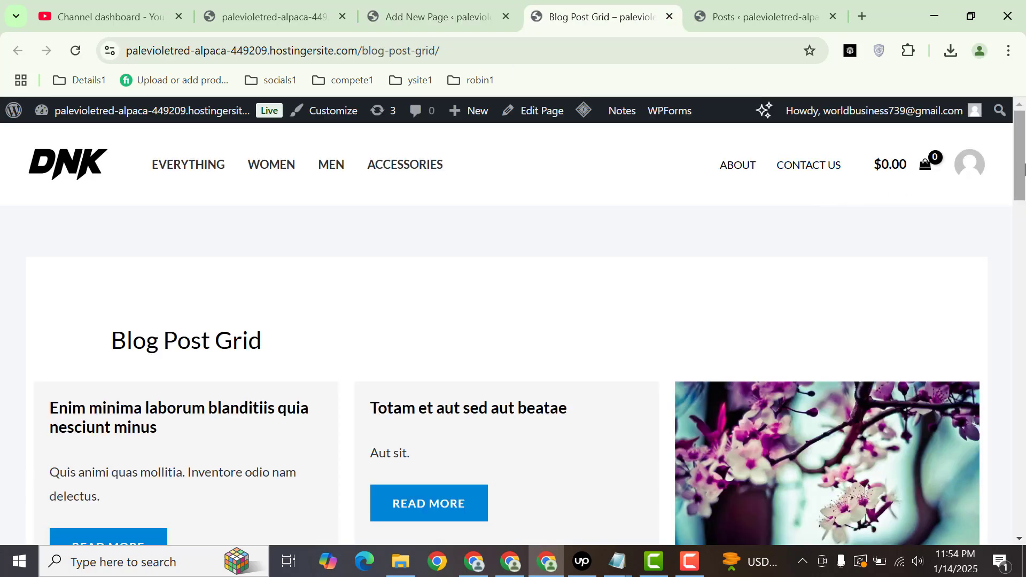
{"action": "left_click_drag", "start_coordinate": [1019, 170], "coordinate": [1020, 207]}
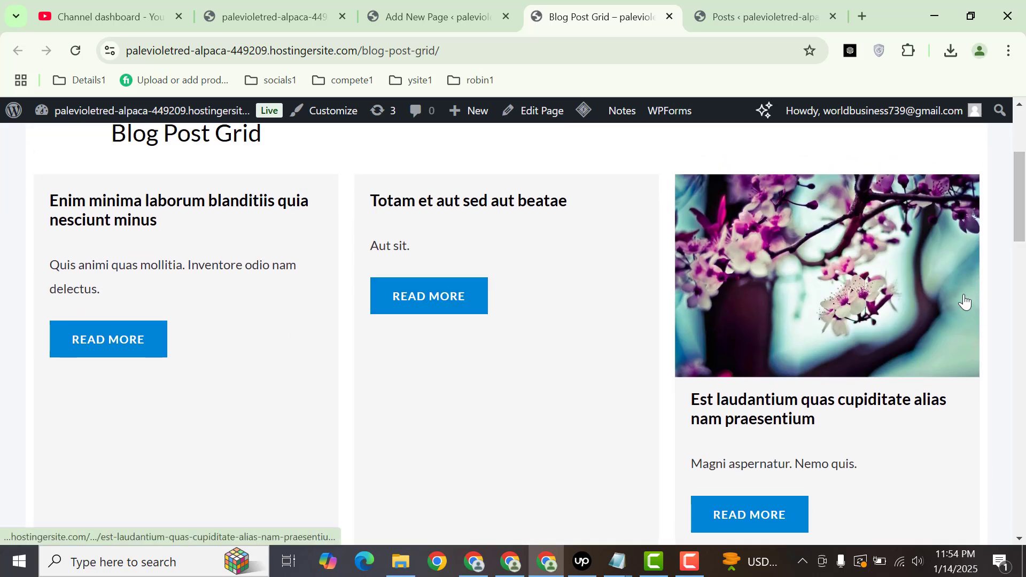
{"action": "left_click_drag", "start_coordinate": [1023, 239], "coordinate": [1022, 302]}
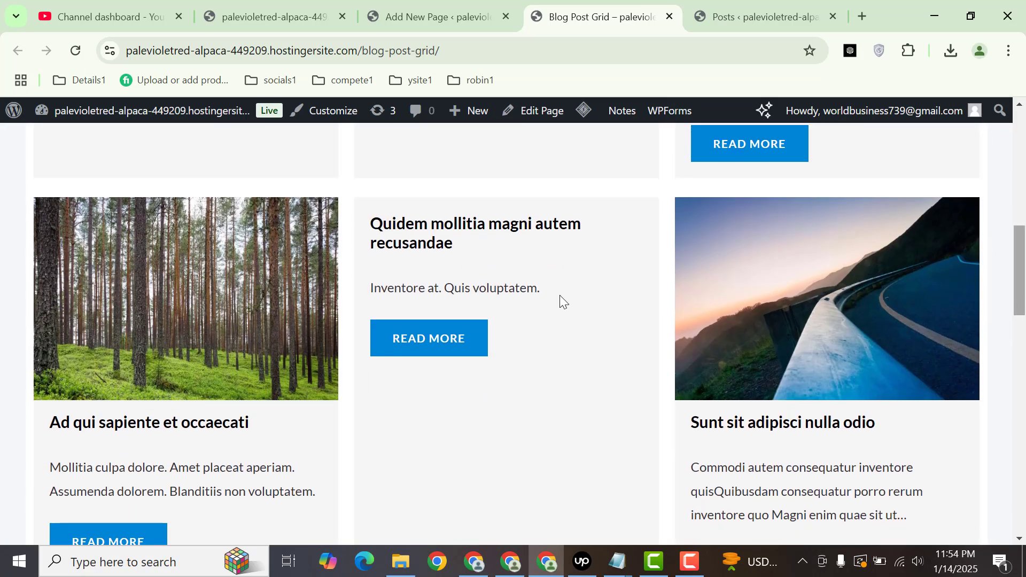